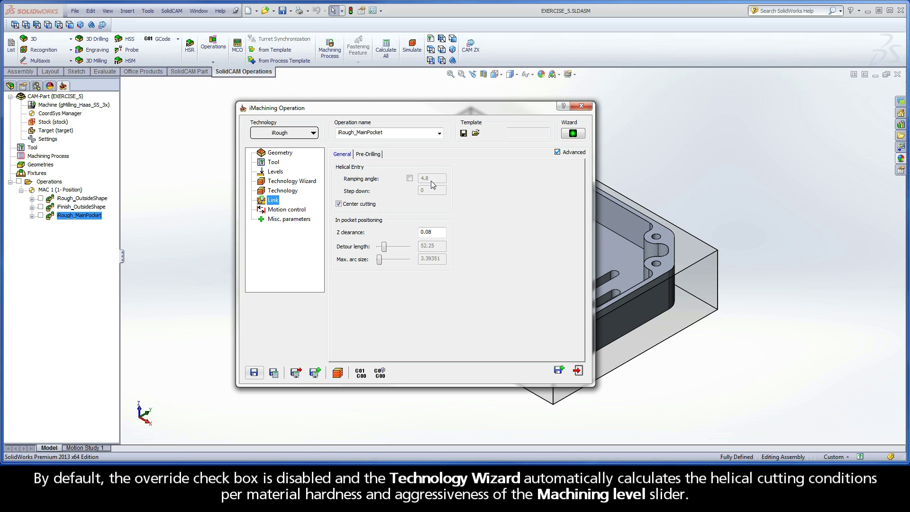
- Drop the machining level from 6 to 1 and recalculate, giving a 1.5° ramping angle
{"action": "left_click", "coordinate": [290, 182]}
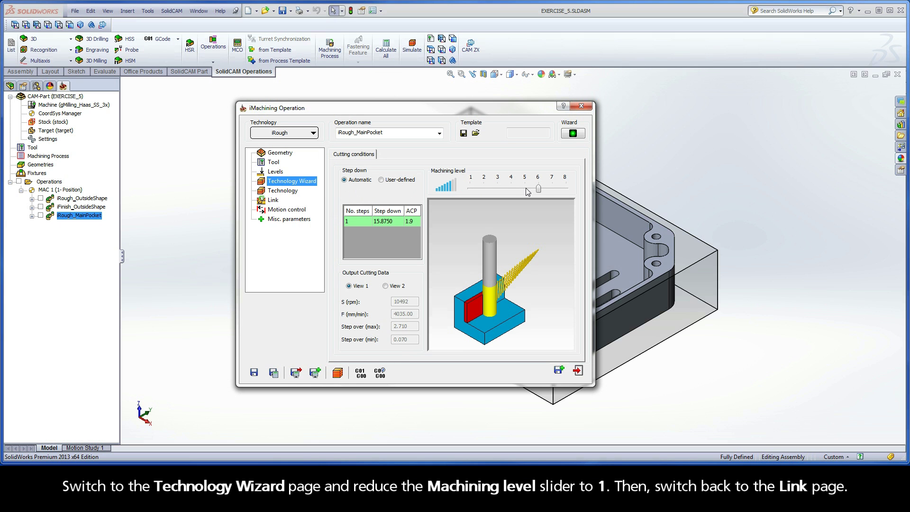
{"action": "left_click_drag", "start_coordinate": [539, 188], "coordinate": [472, 189]}
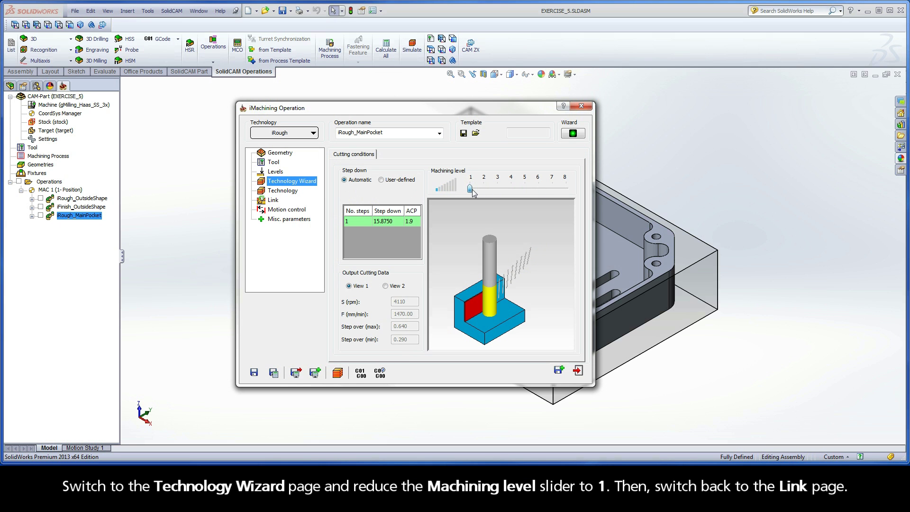
{"action": "left_click", "coordinate": [274, 201]}
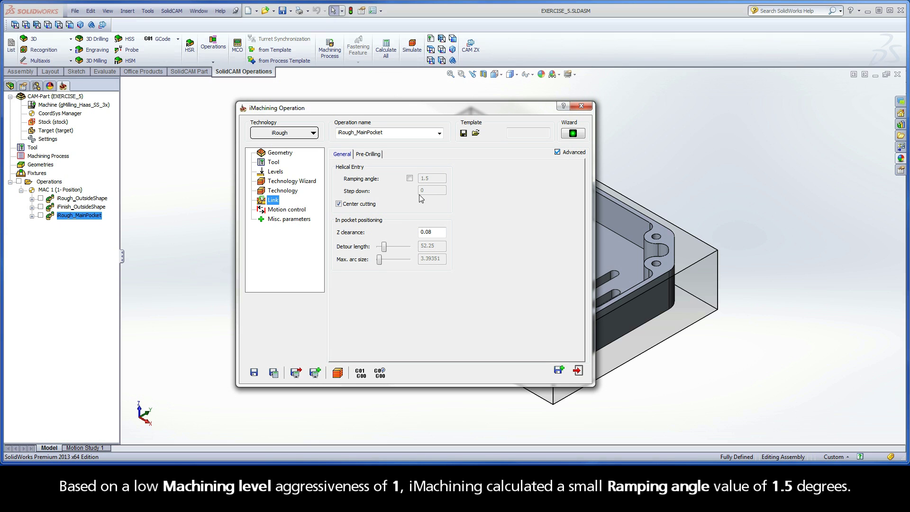
{"action": "left_click", "coordinate": [274, 373]}
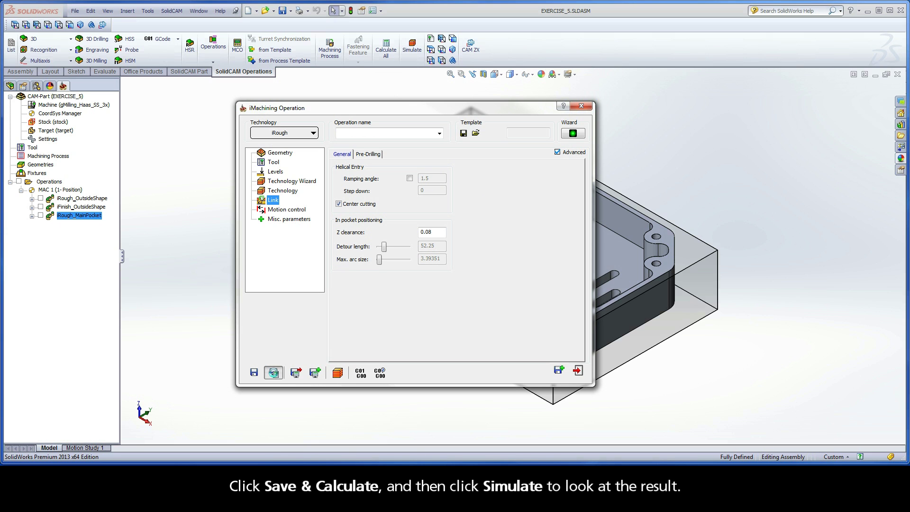
{"action": "left_click", "coordinate": [338, 373]}
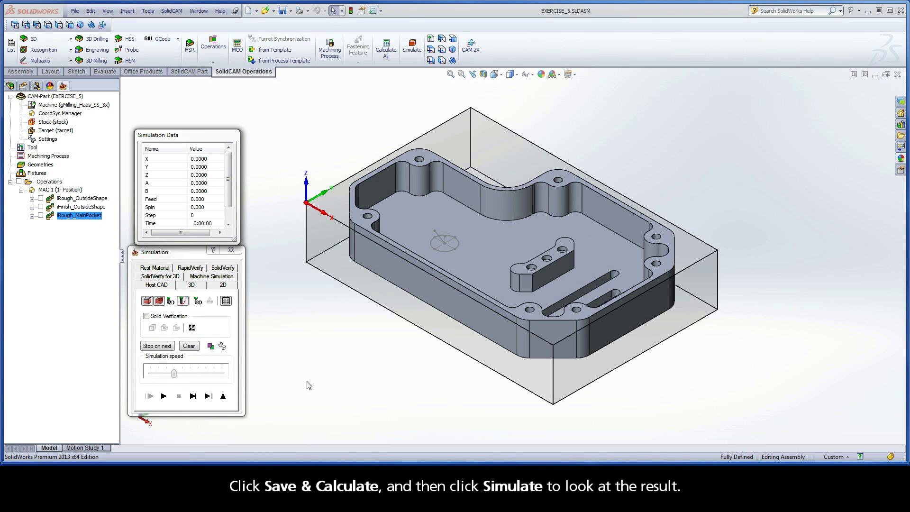
{"action": "left_click", "coordinate": [164, 396]}
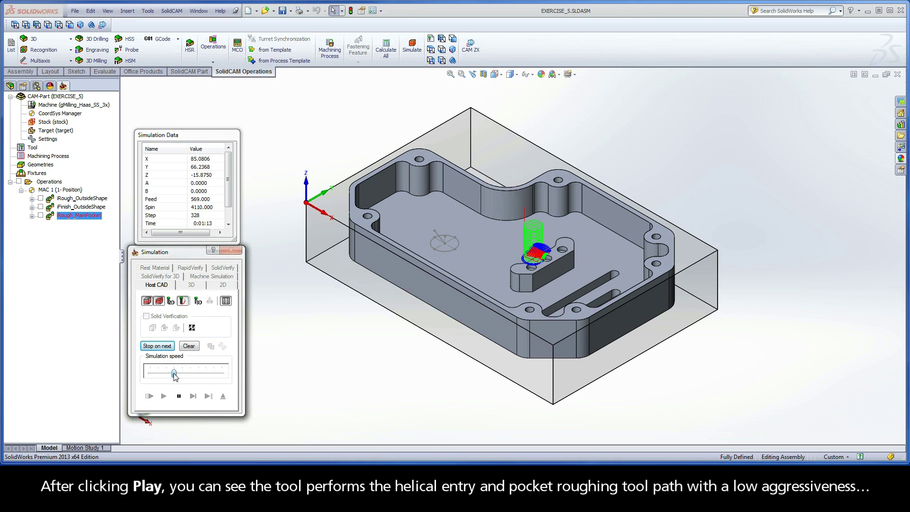
{"action": "left_click_drag", "start_coordinate": [173, 376], "coordinate": [223, 375]}
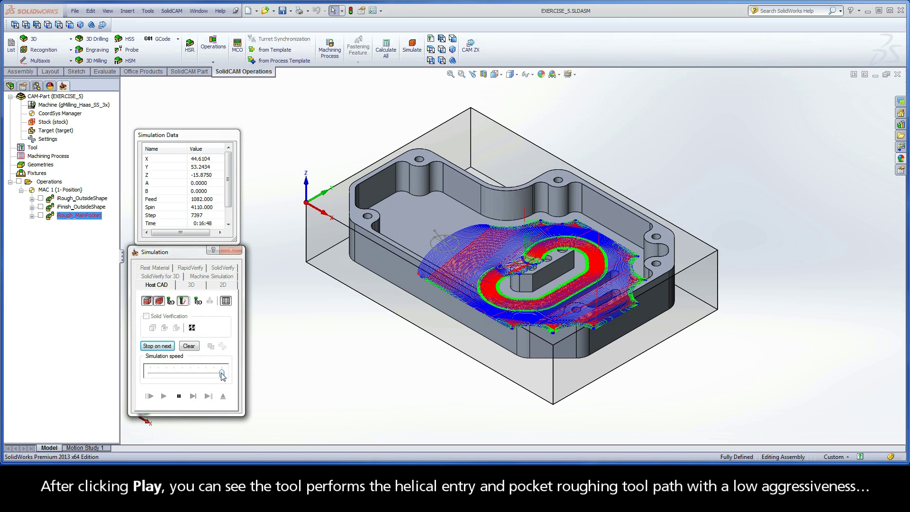
{"action": "left_click", "coordinate": [223, 395]}
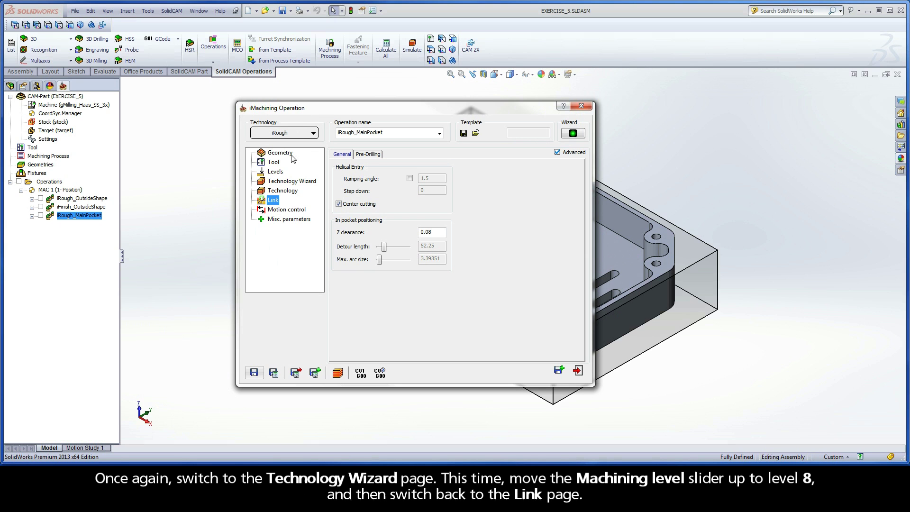
- Raise the machining level to 8 and recalculate, so the ramping angle reads 5.2°
{"action": "left_click", "coordinate": [288, 182]}
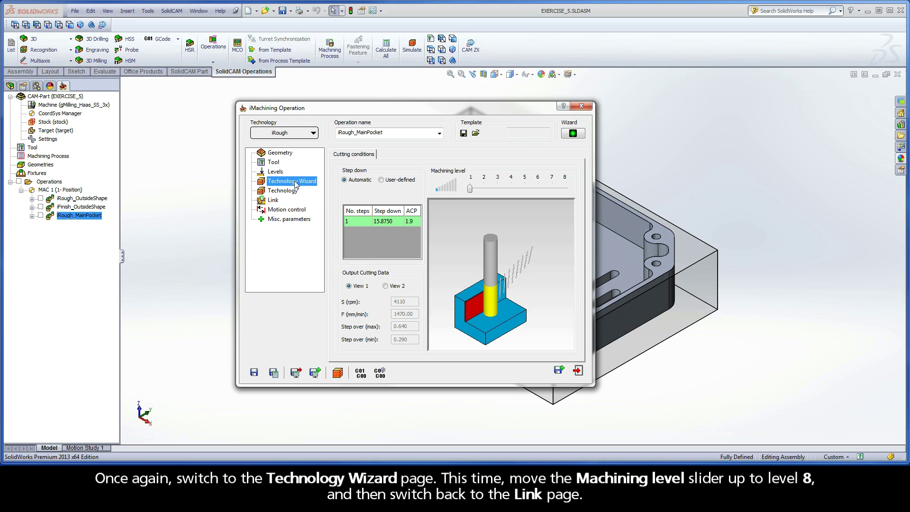
{"action": "left_click_drag", "start_coordinate": [468, 189], "coordinate": [566, 190]}
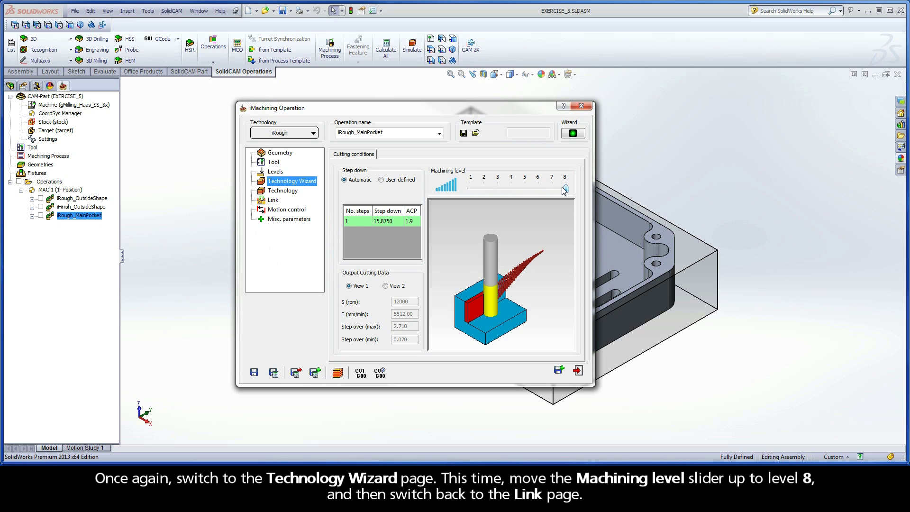
{"action": "left_click", "coordinate": [275, 202]}
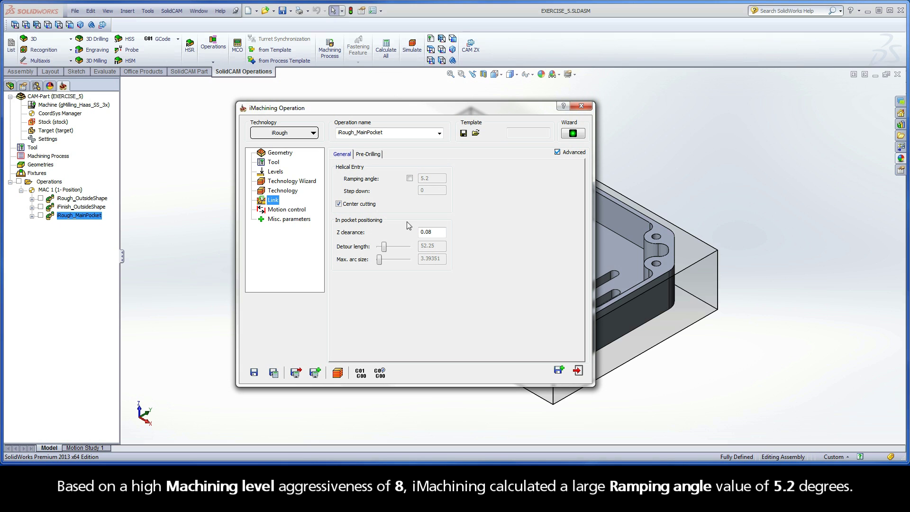
{"action": "left_click", "coordinate": [273, 373]}
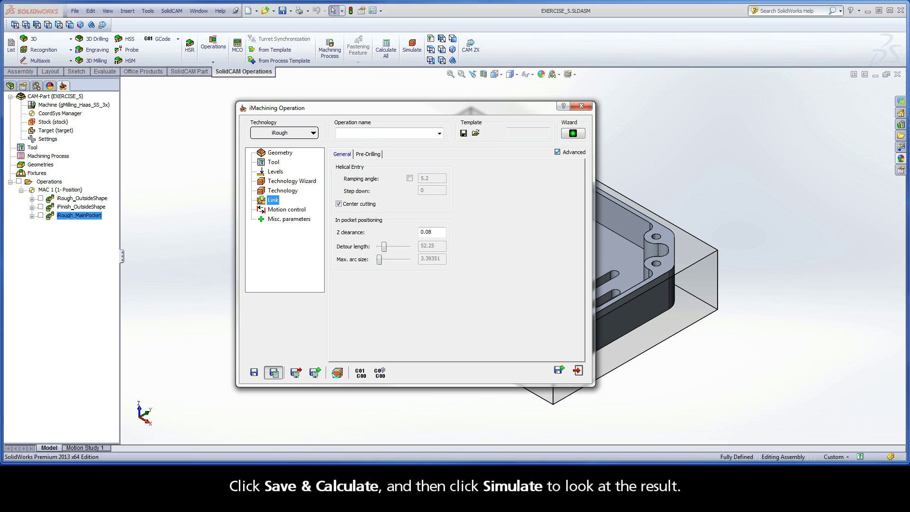
{"action": "left_click", "coordinate": [338, 372]}
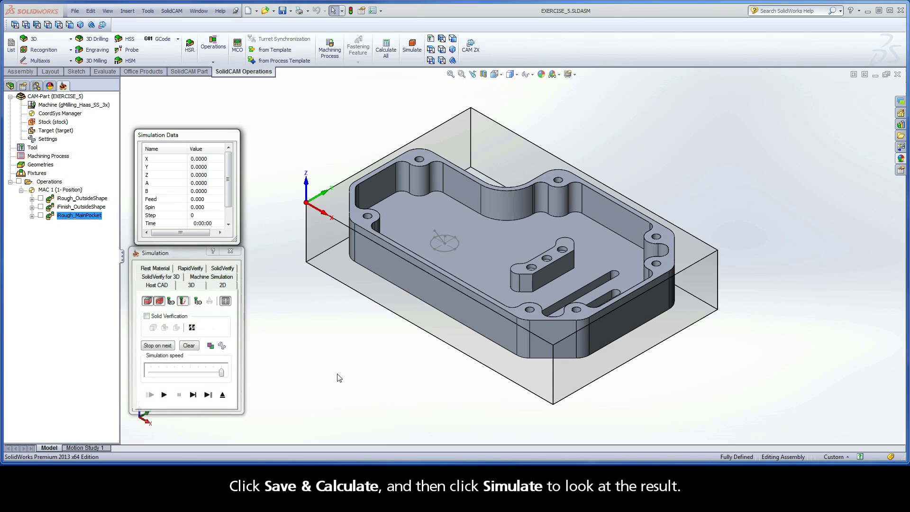
{"action": "left_click_drag", "start_coordinate": [221, 373], "coordinate": [174, 374]}
{"action": "left_click", "coordinate": [164, 396]}
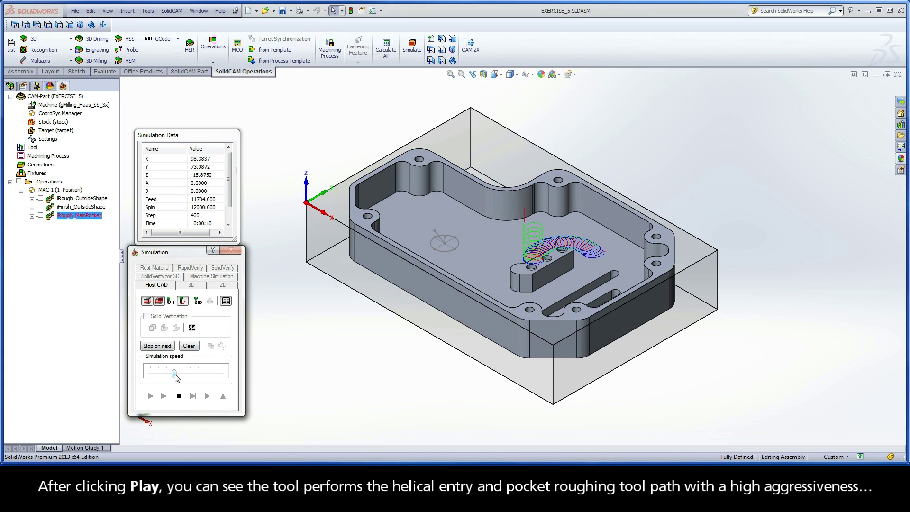
{"action": "left_click_drag", "start_coordinate": [175, 374], "coordinate": [222, 375]}
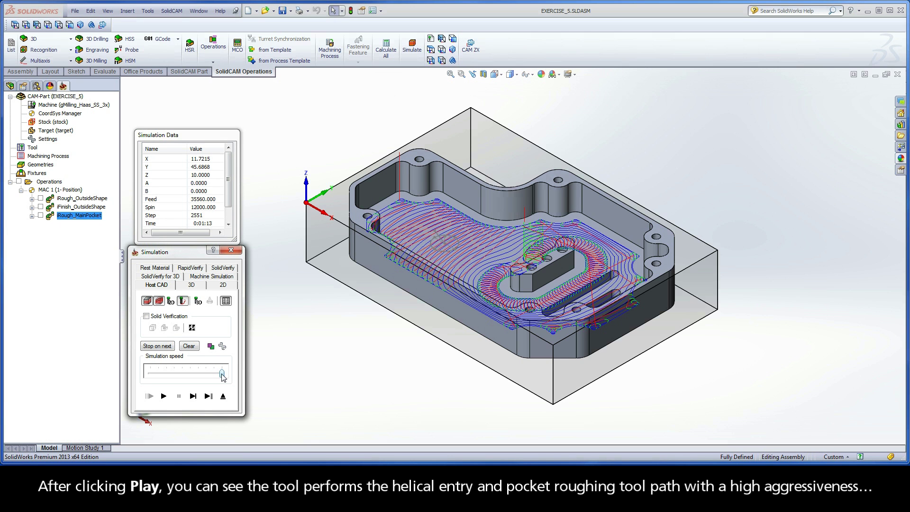
{"action": "left_click", "coordinate": [223, 396]}
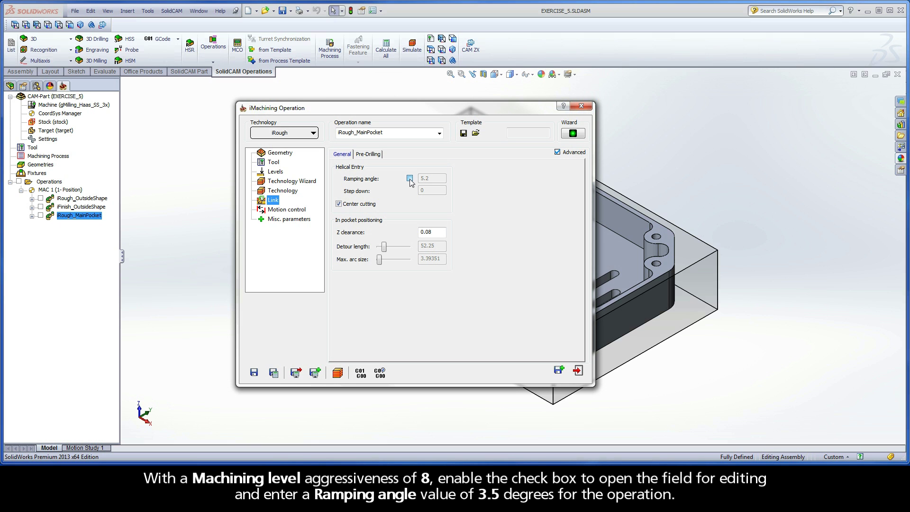
- Manually override the ramping angle from 5.2 to 3.5 degrees and recalculate
{"action": "left_click", "coordinate": [410, 178]}
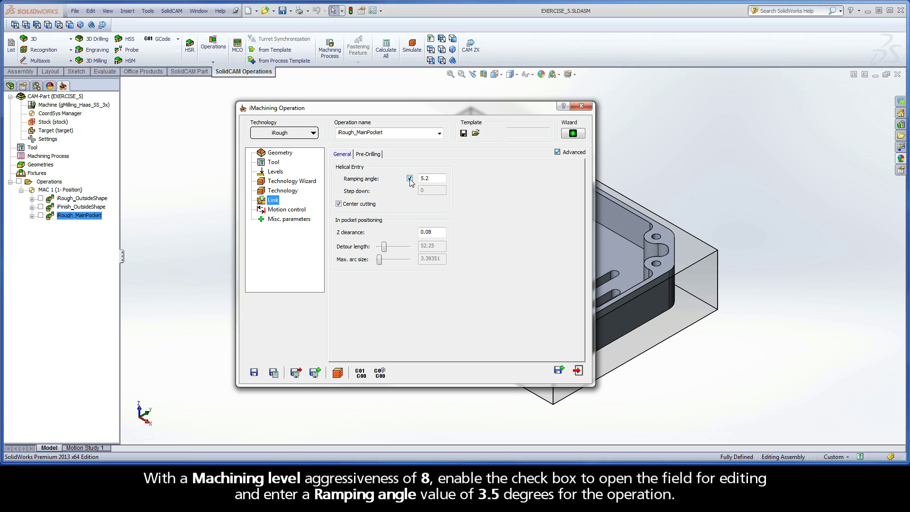
{"action": "left_click", "coordinate": [433, 179]}
{"action": "left_click_drag", "start_coordinate": [434, 180], "coordinate": [419, 181]}
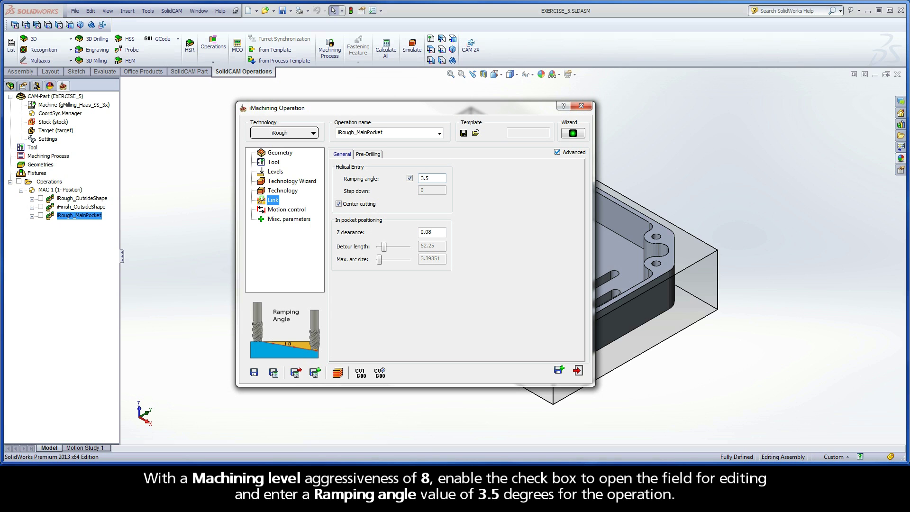
{"action": "left_click", "coordinate": [274, 373]}
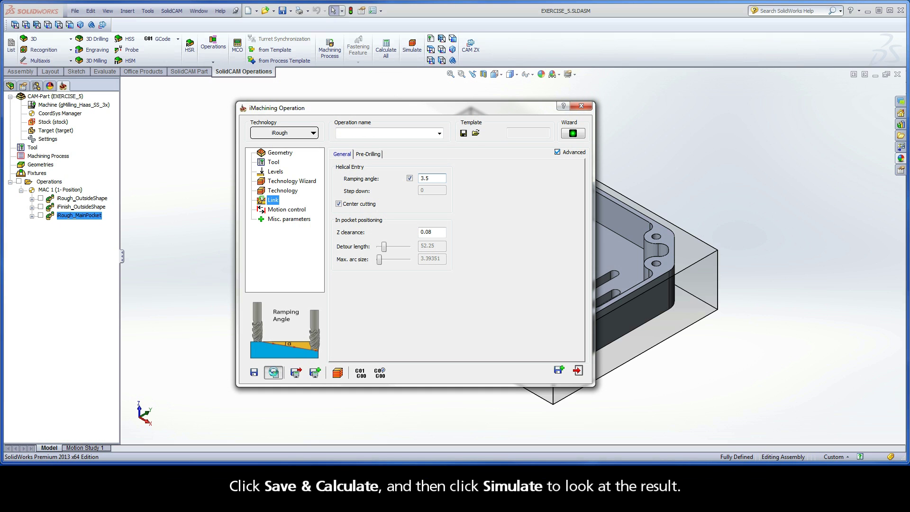
{"action": "left_click", "coordinate": [338, 373]}
{"action": "left_click_drag", "start_coordinate": [221, 373], "coordinate": [173, 373]}
{"action": "left_click", "coordinate": [163, 396]}
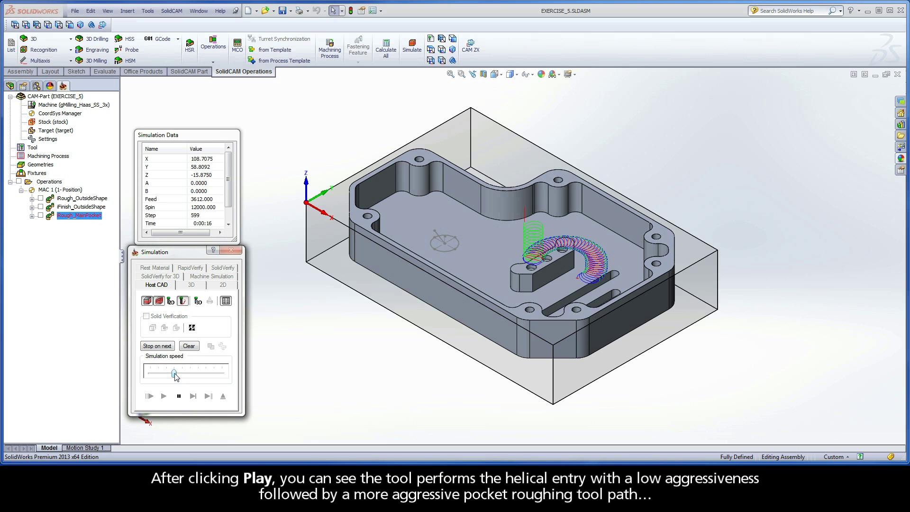
{"action": "left_click_drag", "start_coordinate": [174, 374], "coordinate": [223, 376]}
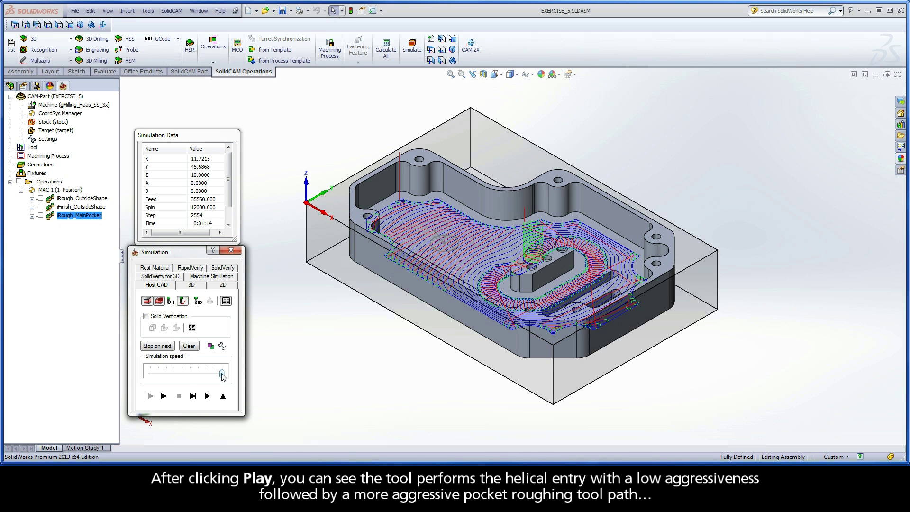
{"action": "left_click", "coordinate": [222, 396]}
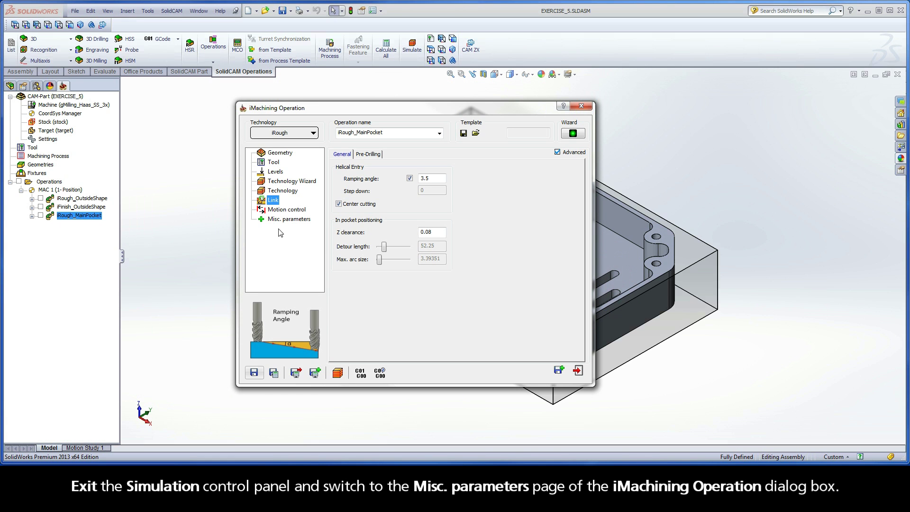
- Tick Classic helical cutting conditions in the operation's Misc. parameters
{"action": "left_click", "coordinate": [309, 223]}
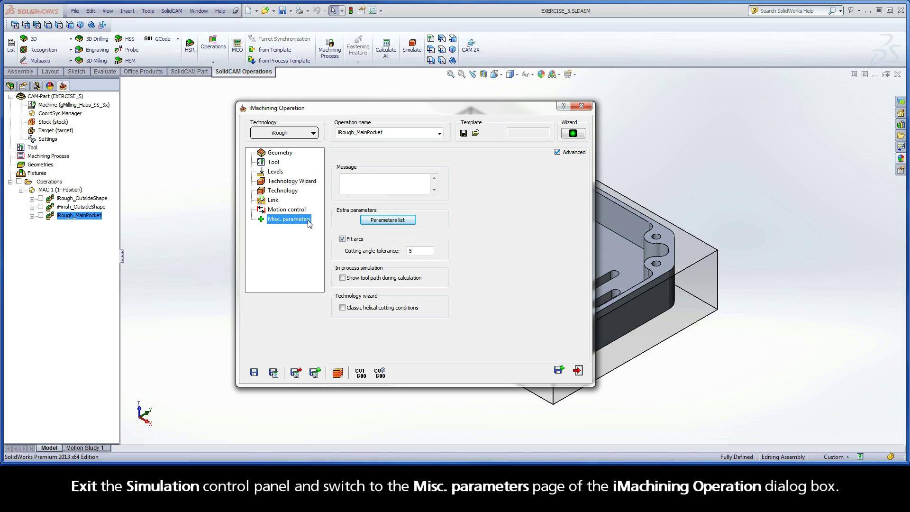
{"action": "left_click", "coordinate": [342, 307]}
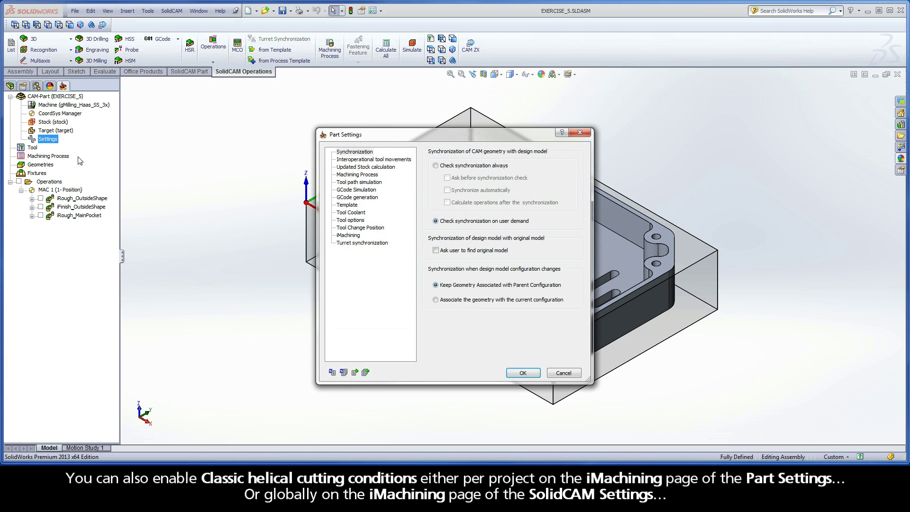
- Enable Classic helical cutting conditions in Part Settings > iMachining and confirm
{"action": "left_click", "coordinate": [350, 236]}
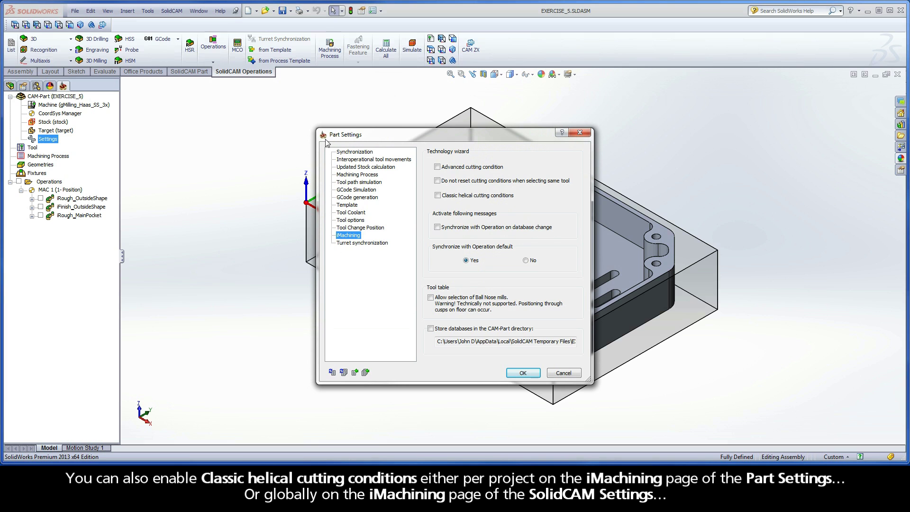
{"action": "left_click", "coordinate": [439, 195]}
{"action": "left_click", "coordinate": [523, 373]}
- Enable Classic helical cutting conditions in the global SolidCAM Settings > iMachining page
{"action": "left_click", "coordinate": [171, 11]}
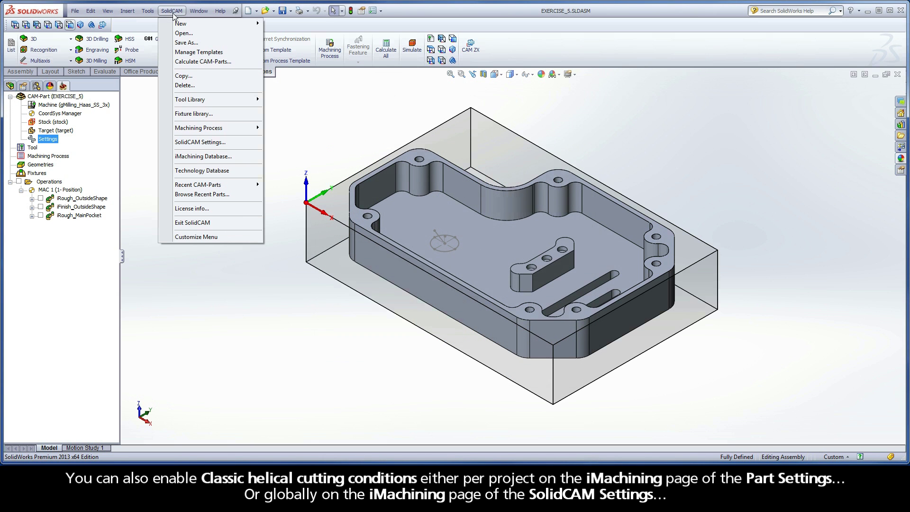
{"action": "left_click", "coordinate": [179, 143]}
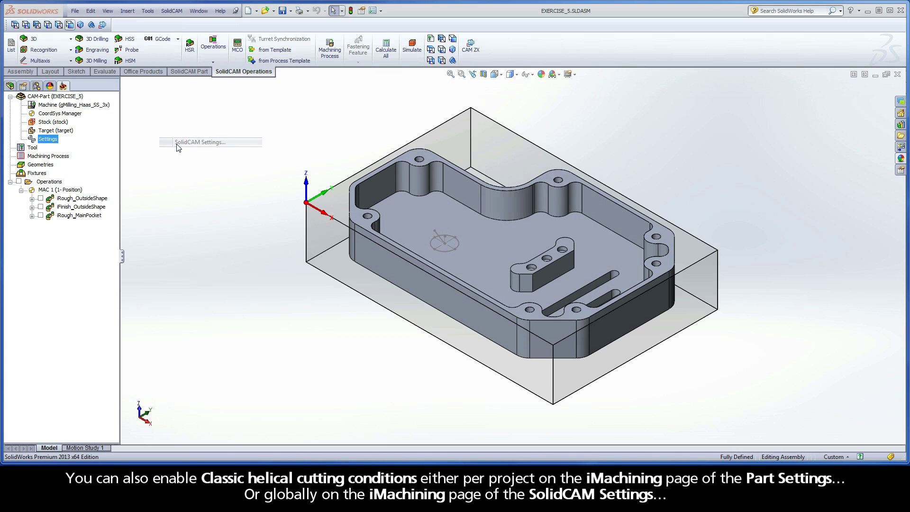
{"action": "left_click", "coordinate": [351, 327]}
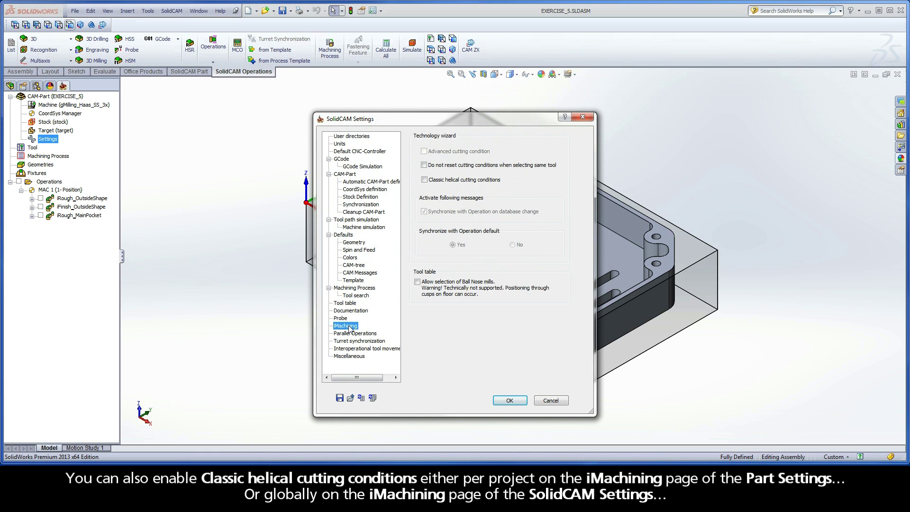
{"action": "left_click", "coordinate": [424, 180]}
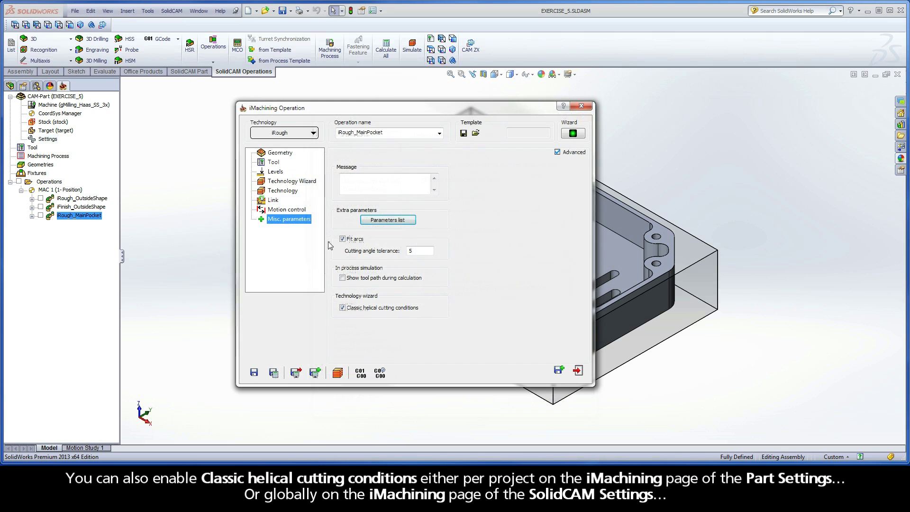
- Remove the ramping angle override to use the calculated 2.5° and set machining level back to 6
{"action": "left_click", "coordinate": [275, 202]}
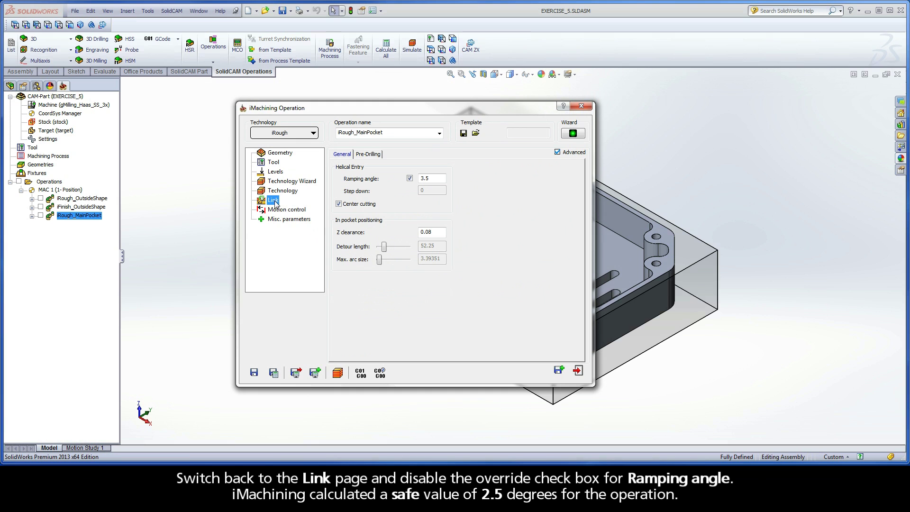
{"action": "left_click", "coordinate": [410, 179]}
{"action": "left_click", "coordinate": [294, 183]}
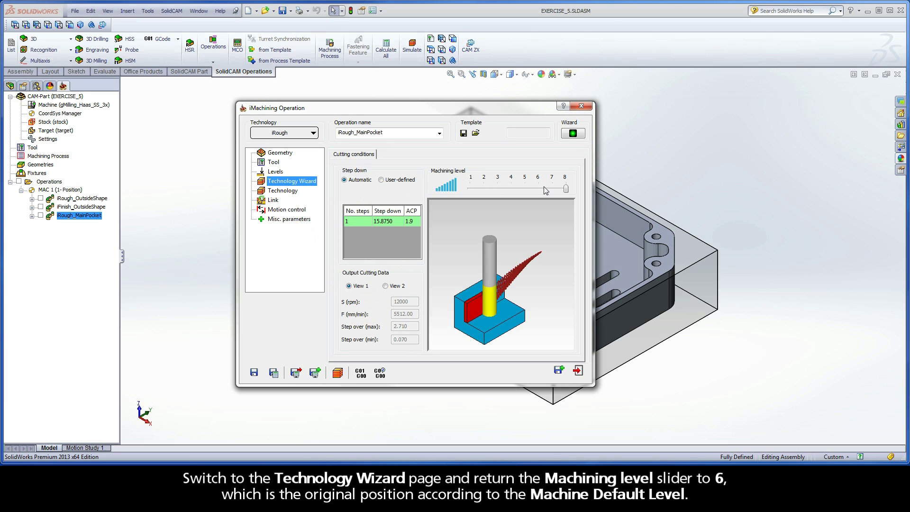
{"action": "left_click_drag", "start_coordinate": [566, 189], "coordinate": [539, 189]}
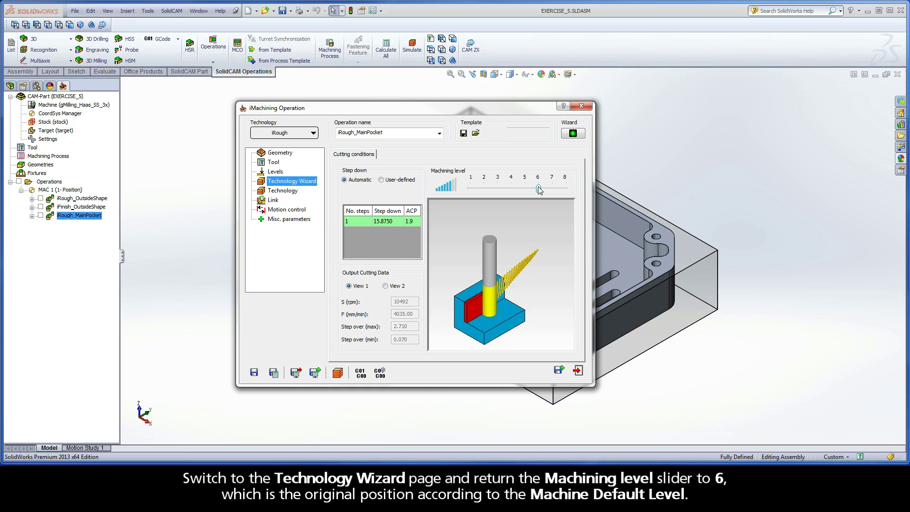
{"action": "left_click", "coordinate": [274, 201]}
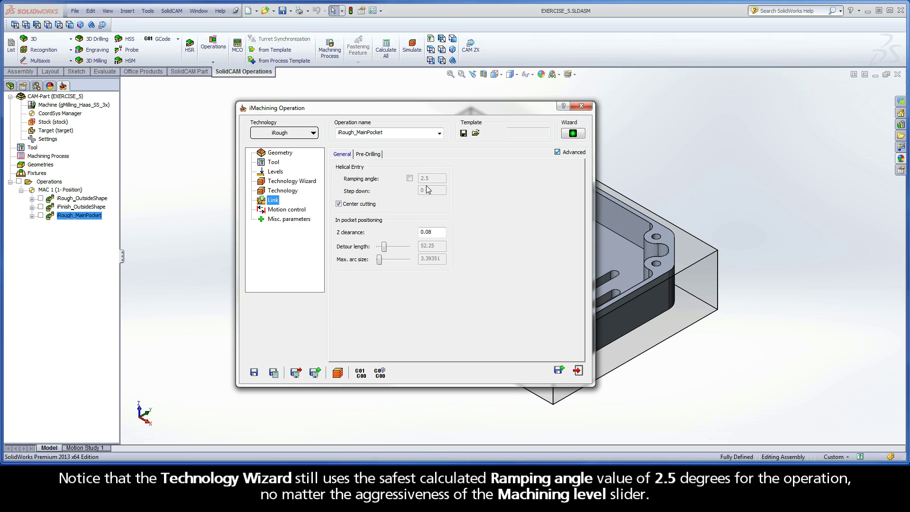
- Recalculate iRough_MainPocket and play its simulation to review the level-6, 2.5° helical entry
{"action": "left_click", "coordinate": [274, 374]}
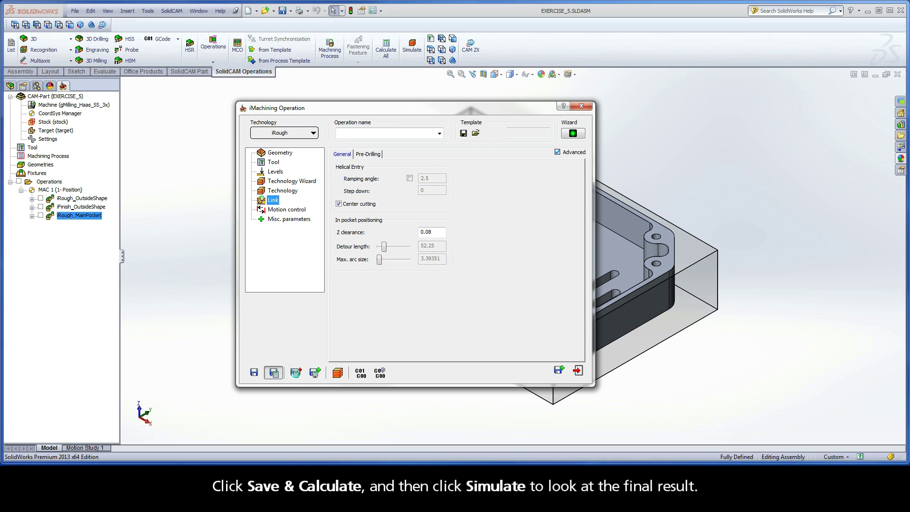
{"action": "left_click", "coordinate": [337, 374]}
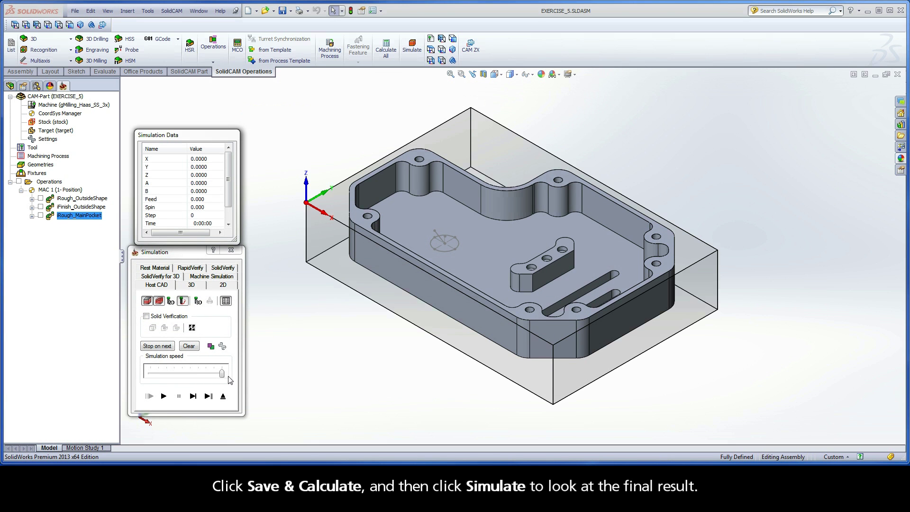
{"action": "left_click_drag", "start_coordinate": [221, 373], "coordinate": [176, 373]}
{"action": "left_click", "coordinate": [163, 396]}
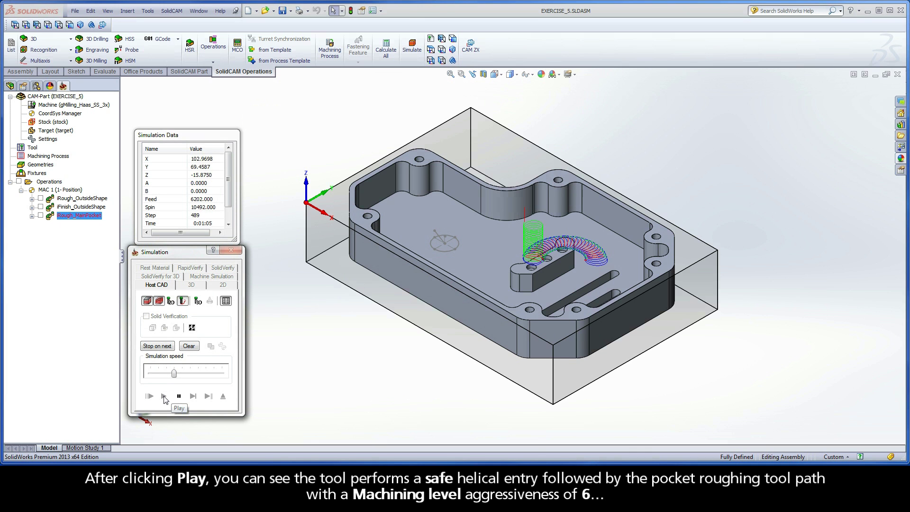
{"action": "left_click_drag", "start_coordinate": [174, 375], "coordinate": [222, 375]}
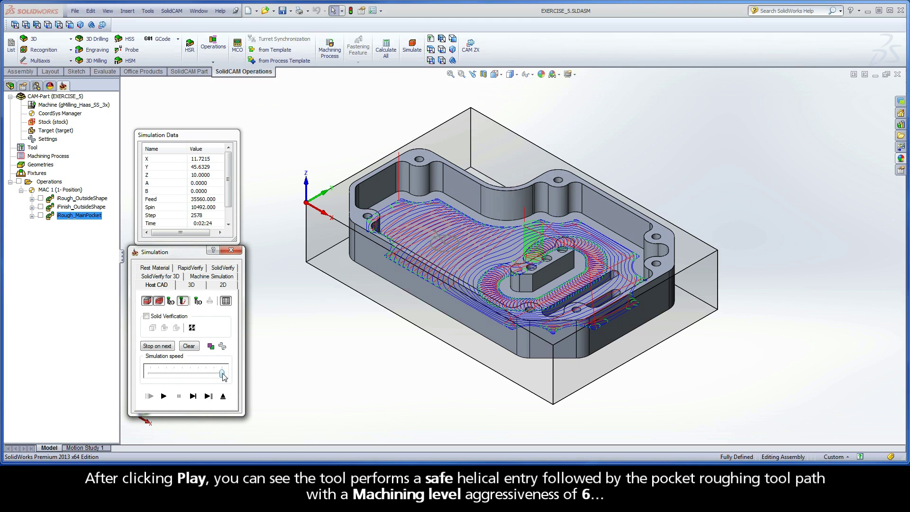
{"action": "left_click", "coordinate": [223, 398]}
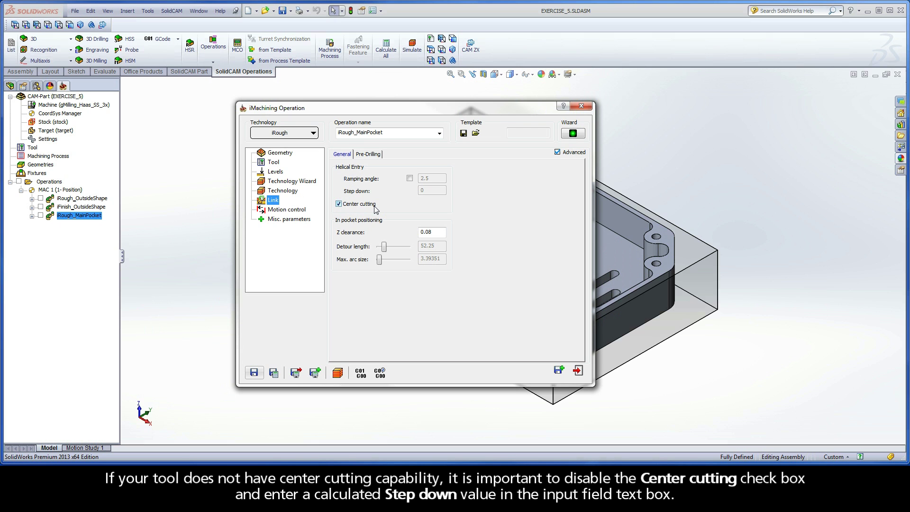
{"action": "left_click", "coordinate": [338, 204]}
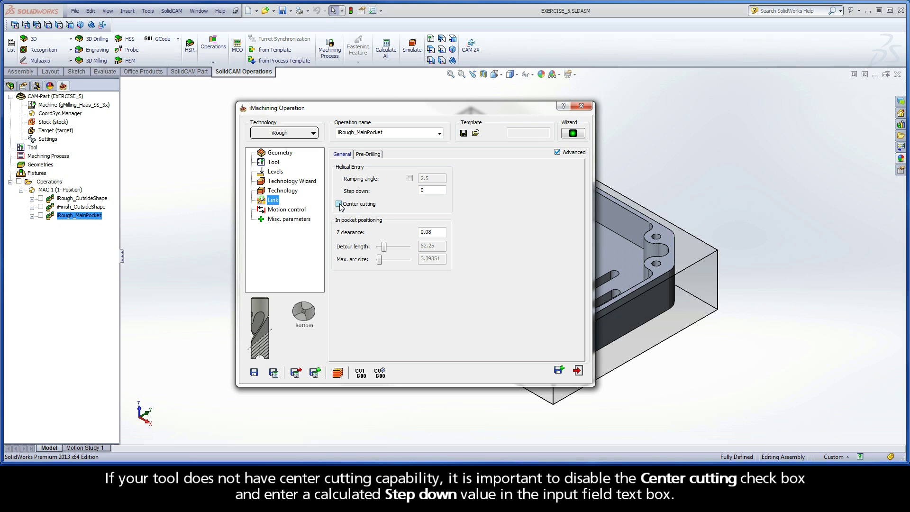
{"action": "double_click", "coordinate": [422, 190]}
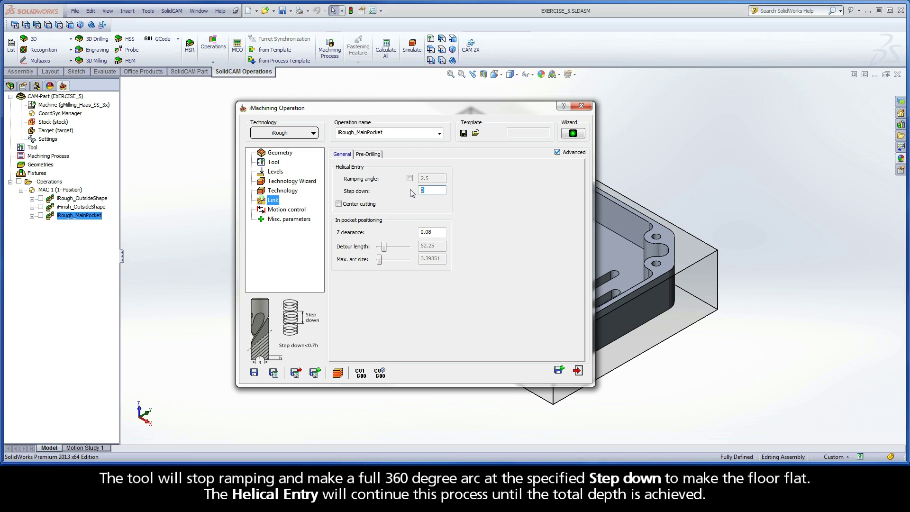
{"action": "left_click", "coordinate": [339, 205]}
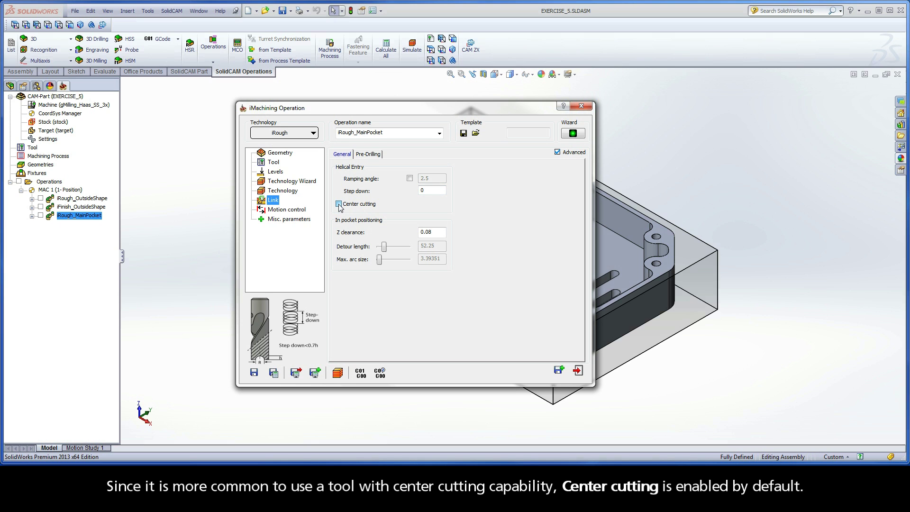